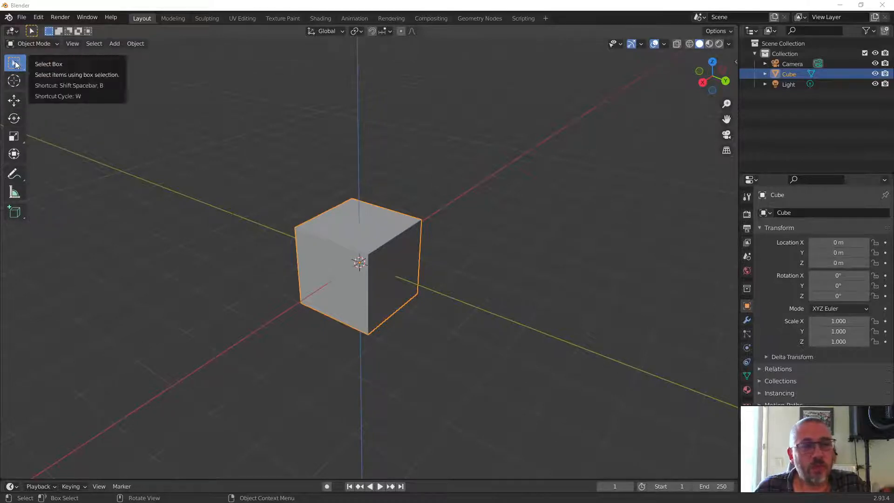
- Shift the cube along X, rotate it 17°, 14.7° and 14.2° about X, Y and Z, and scale it to 2.13 in X and 2.19 in Y
scroll(336, 184, down, 4)
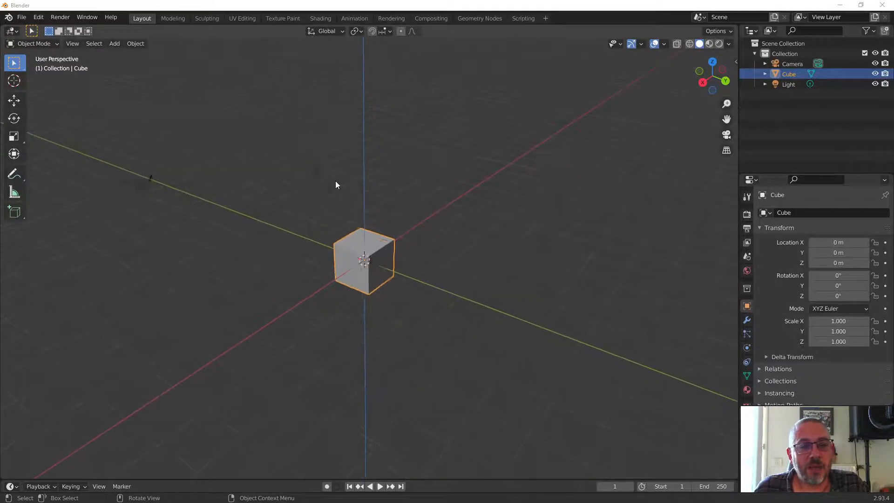
click(361, 244)
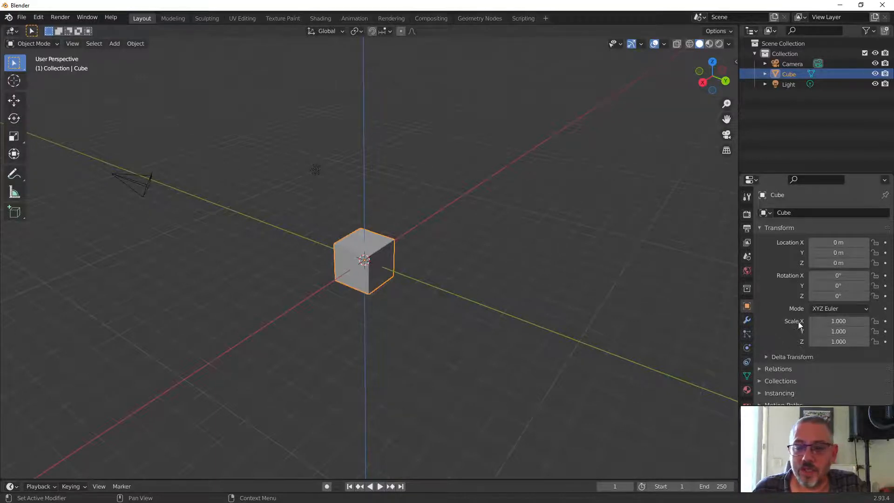
click(867, 242)
click(867, 242)
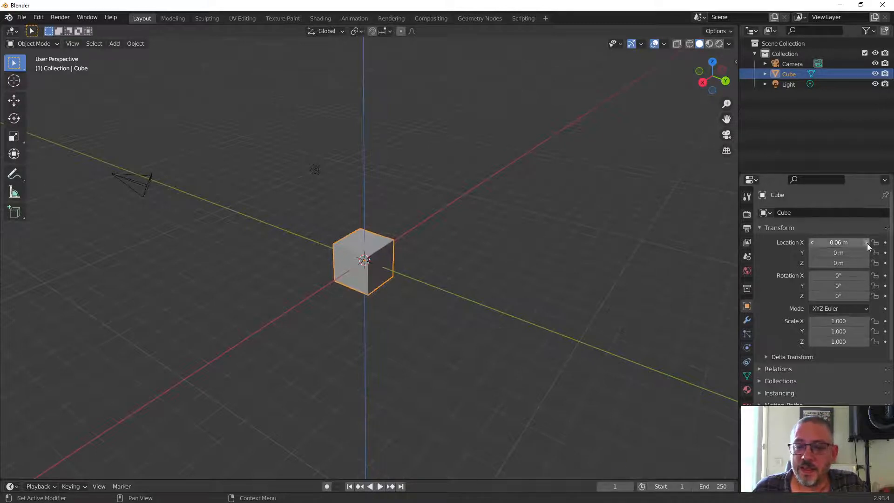
click(867, 242)
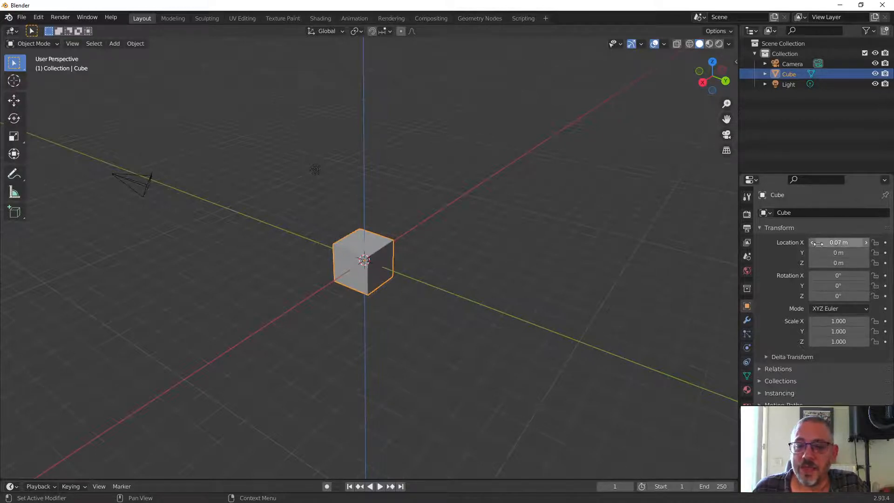
drag(835, 242, 851, 332)
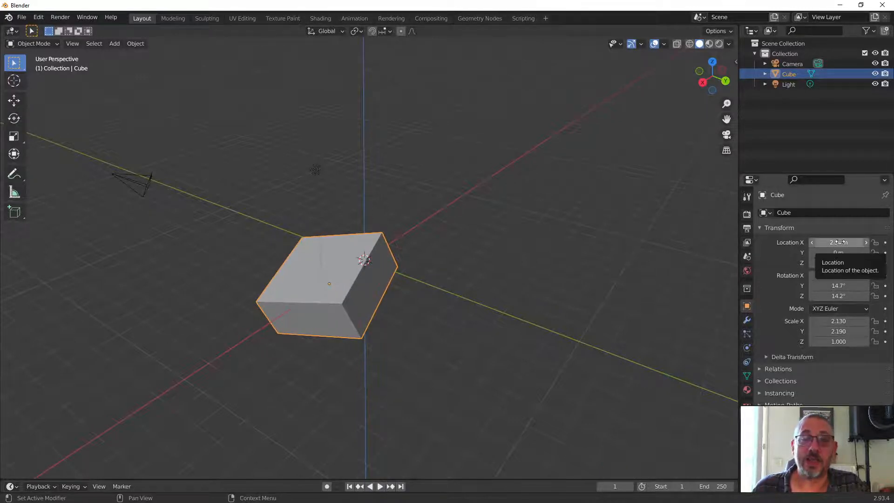
- Reset the cube's location to 0 m and its rotation to 0° on all three axes
mouse_move(840, 243)
mouse_down()
mouse_move(849, 242)
mouse_move(839, 254)
mouse_move(839, 243)
mouse_up()
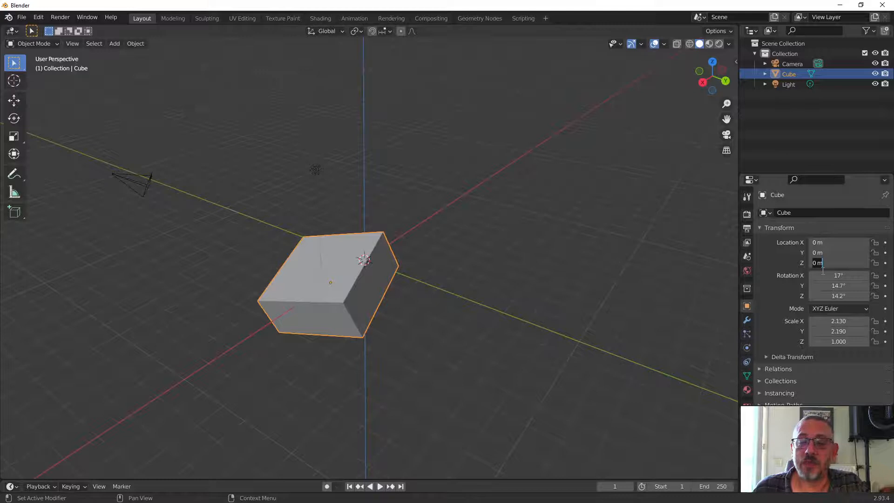
key(Return)
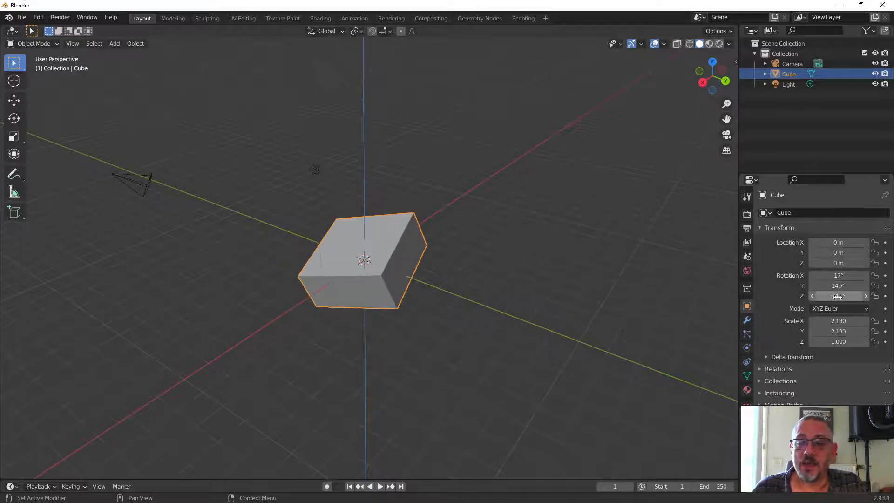
drag(838, 296, 838, 275)
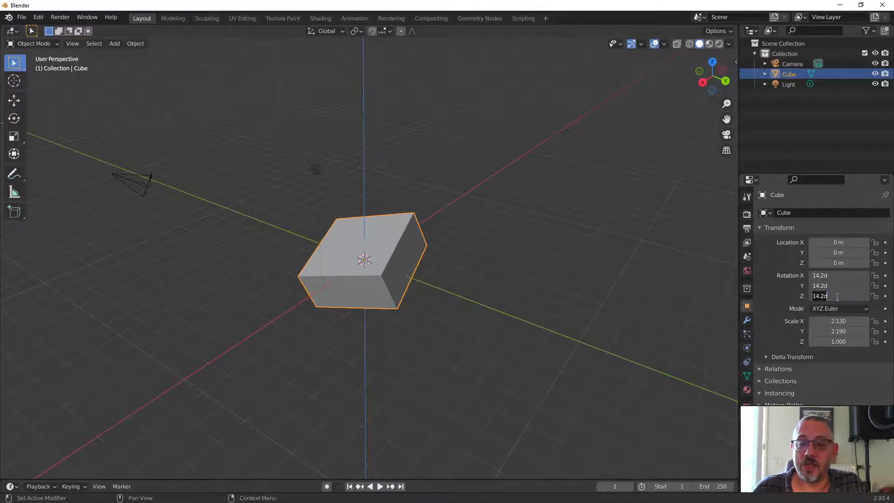
text(0)
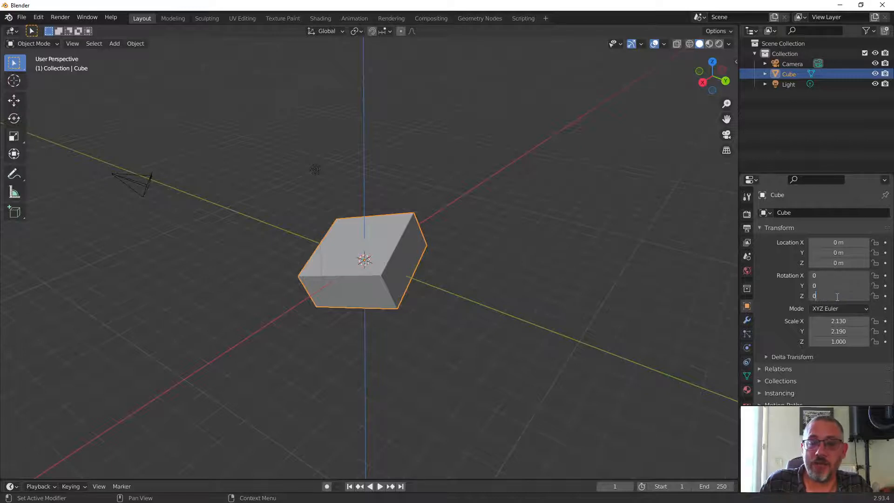
key(Return)
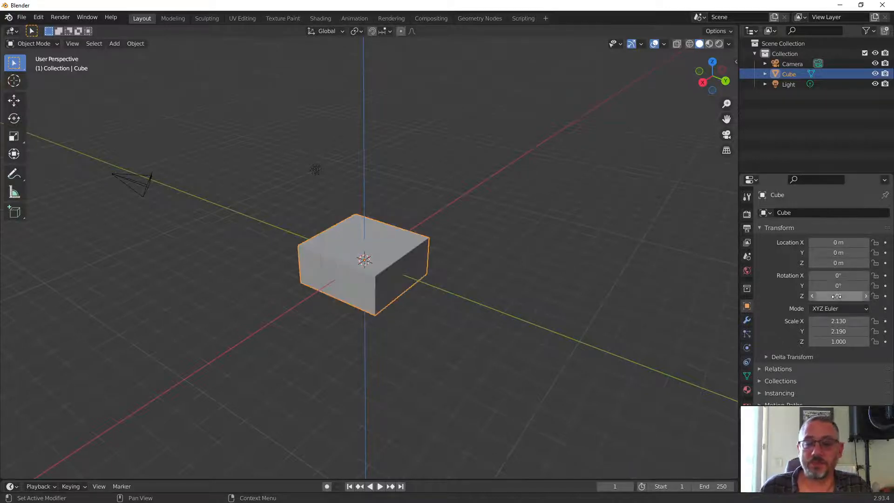
- Set the cube's scale to 1 on all three axes
drag(842, 343, 842, 321)
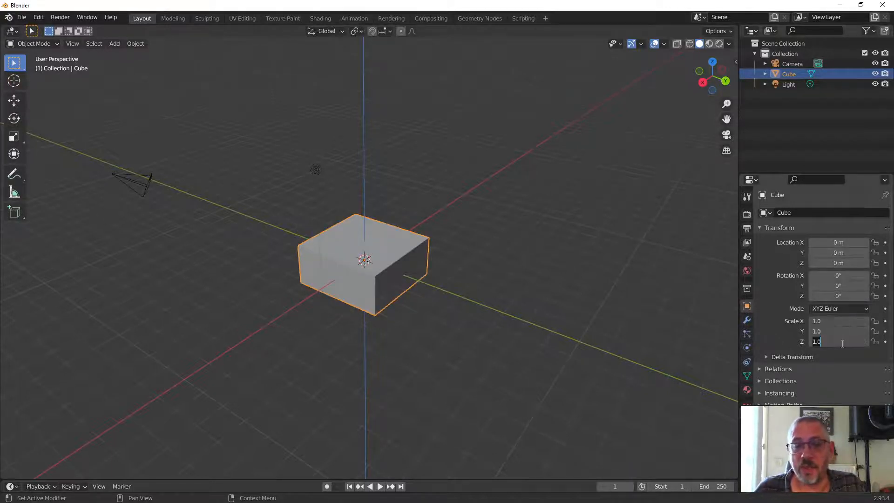
text(1)
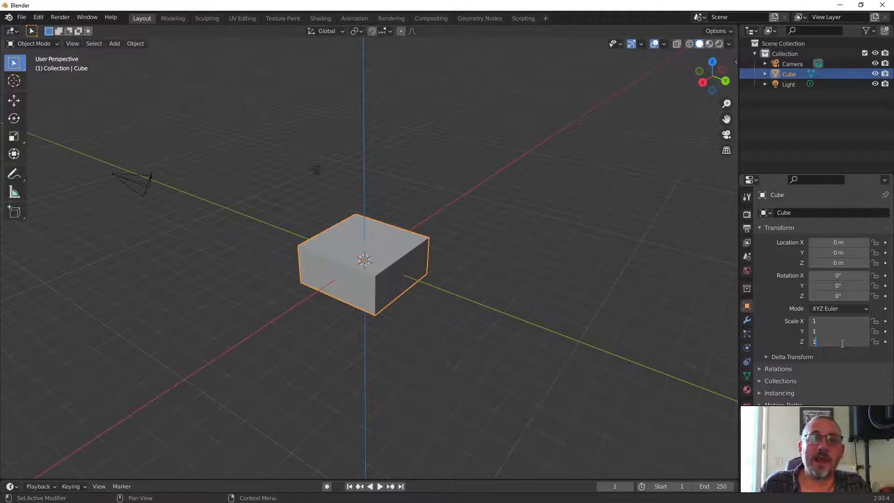
key(Return)
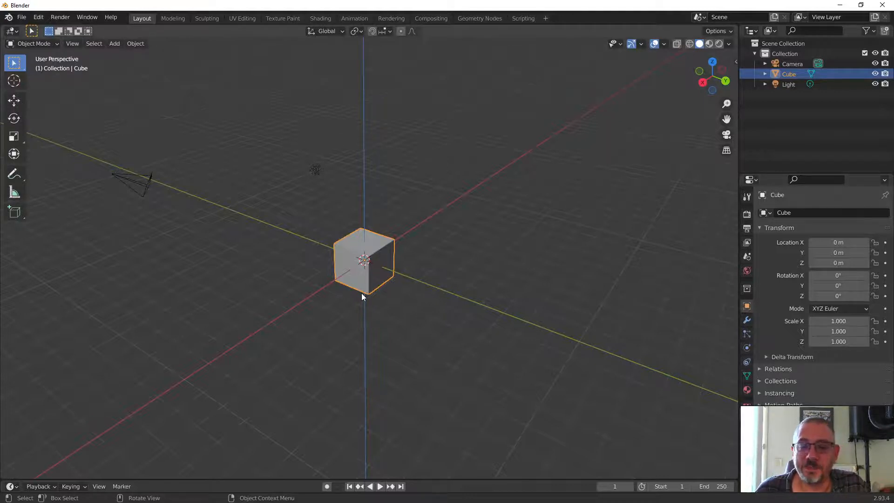
- Move the cube freely with the Move tool to about X -1.96 m, Y 0.59 m, Z 2.11 m
click(18, 104)
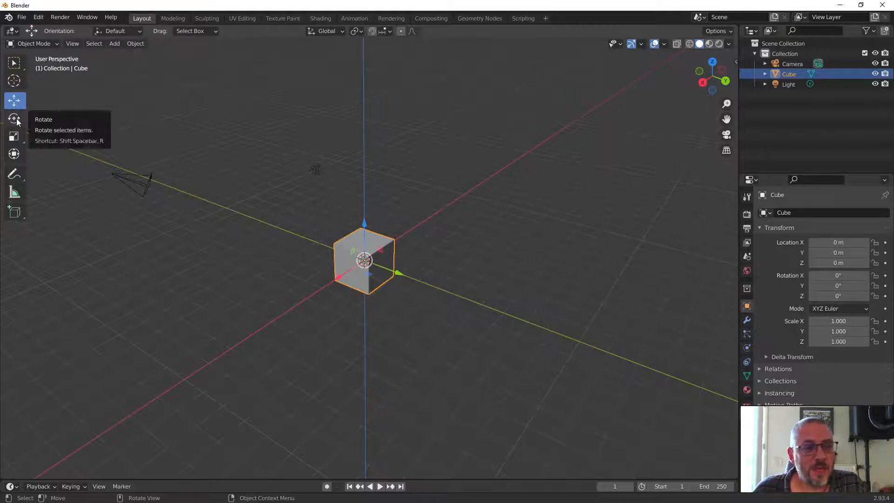
click(15, 119)
click(14, 136)
click(14, 119)
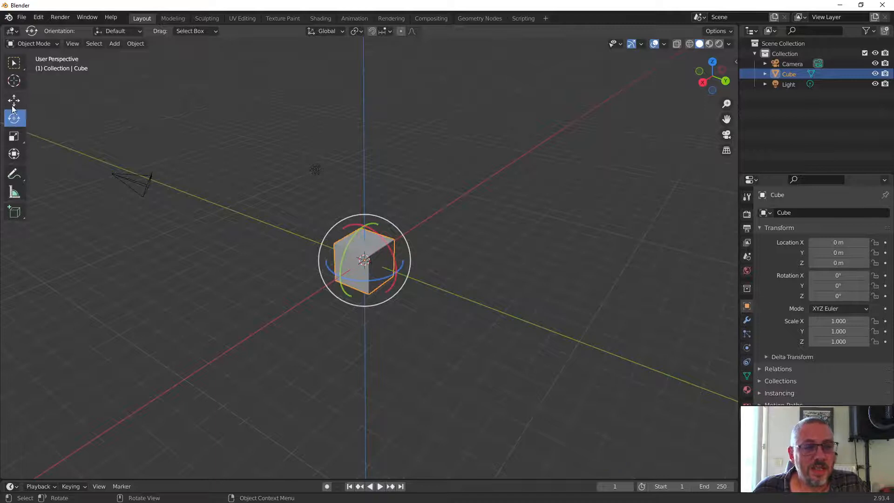
click(14, 102)
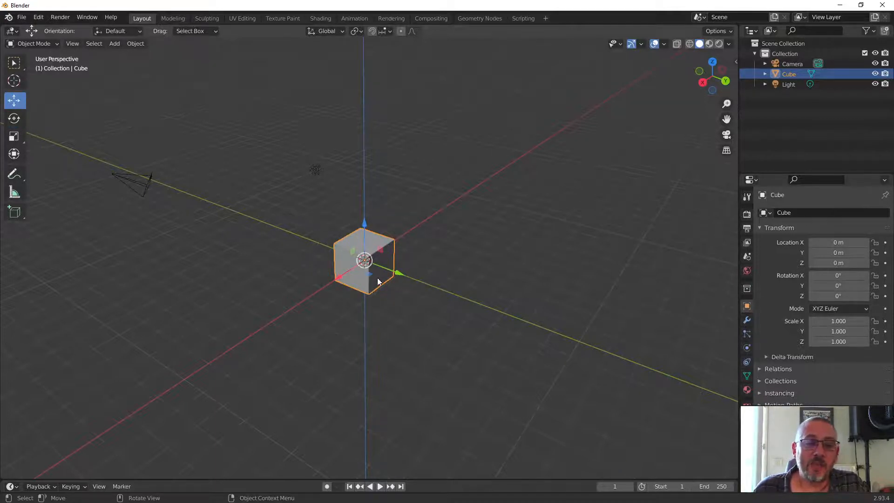
drag(371, 265, 400, 209)
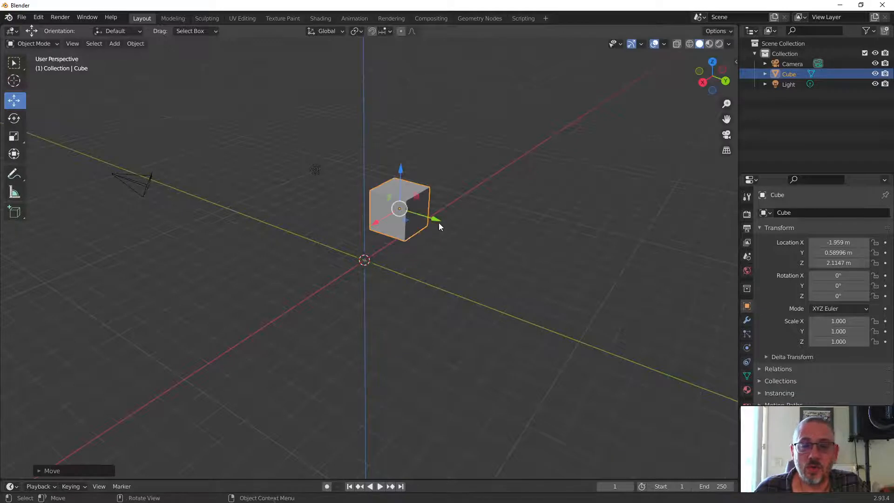
- Move the cube from several view angles to about X -9.76 m, Y 0.47 m, Z 0.53 m
middle_drag(467, 233, 248, 241)
drag(335, 260, 366, 284)
middle_drag(428, 300, 469, 248)
drag(399, 226, 368, 253)
middle_drag(418, 245, 523, 316)
drag(411, 282, 444, 275)
drag(374, 260, 553, 270)
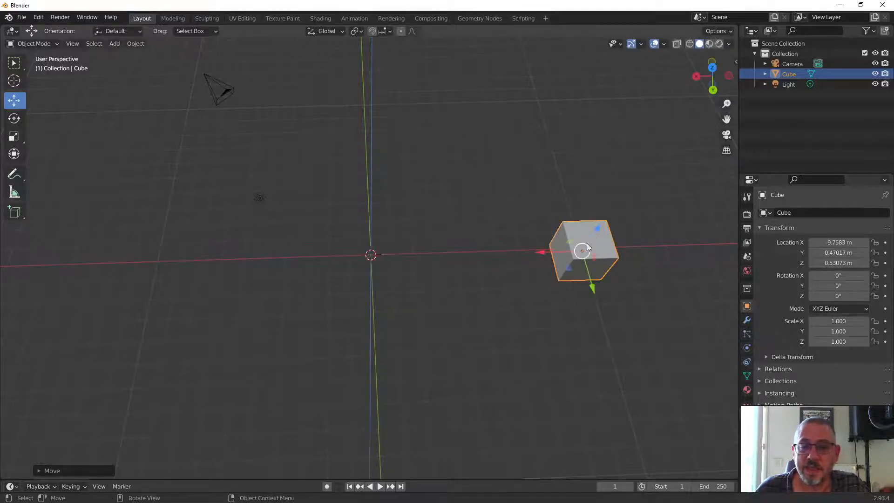
- Lower the cube along Z, and slide it along its plane handles to about X -10.96 m, Y 4.2 m, Z 1.18 m
drag(594, 230, 566, 250)
middle_drag(593, 260, 501, 252)
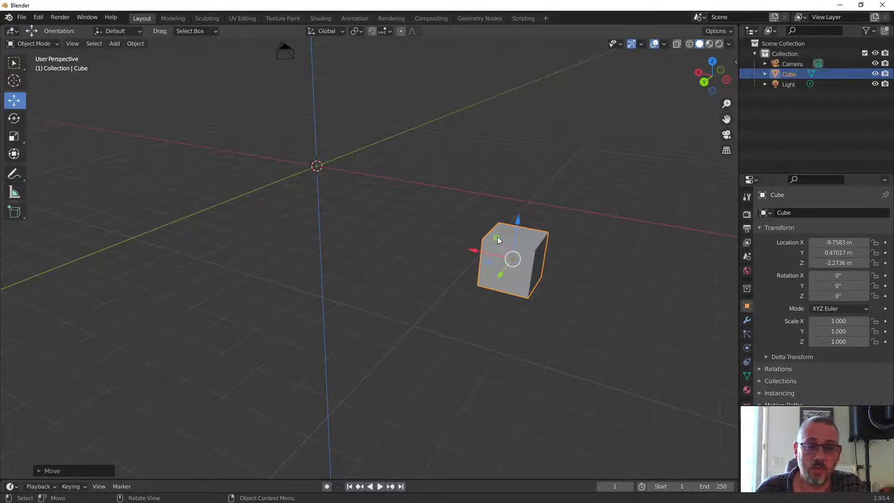
drag(497, 239, 544, 251)
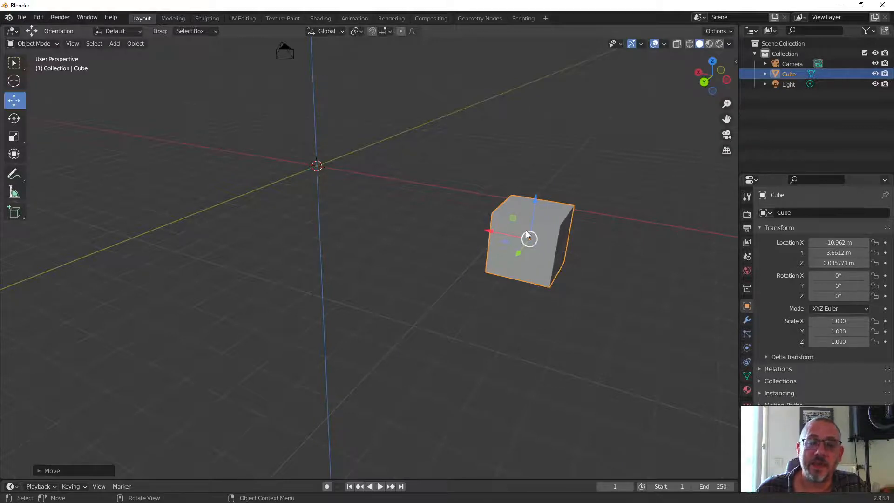
middle_drag(522, 231, 449, 232)
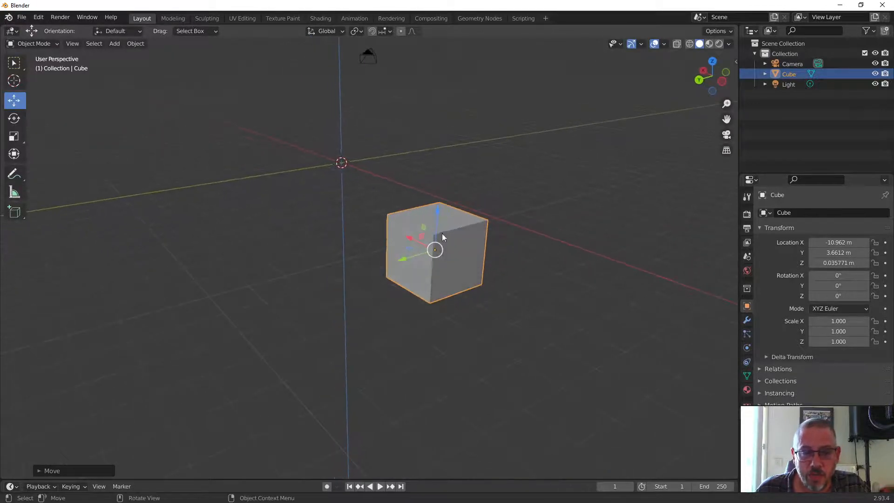
drag(420, 236, 408, 201)
middle_drag(408, 200, 407, 253)
- Rotate the cube with the Rotate tool's view-aligned ring and its free trackball rotation
click(15, 118)
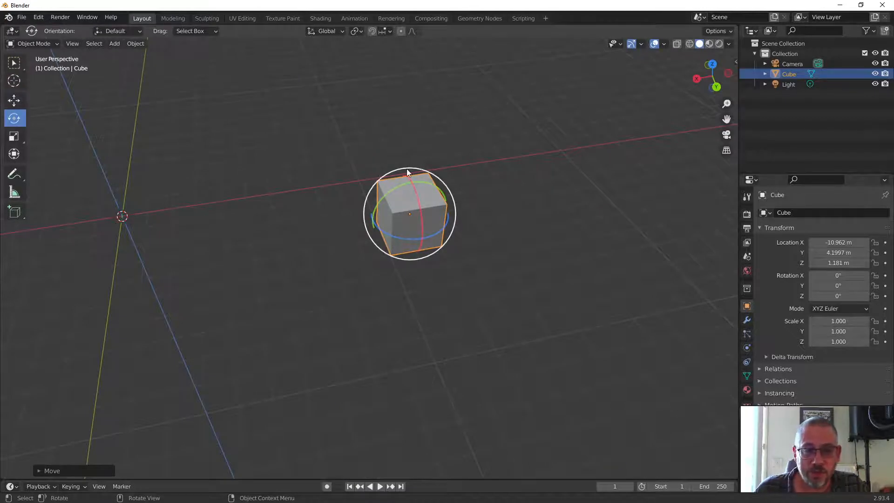
drag(406, 166, 380, 249)
mouse_move(404, 214)
mouse_down()
mouse_move(370, 220)
mouse_move(405, 196)
mouse_move(372, 154)
mouse_move(450, 206)
mouse_move(417, 217)
mouse_up()
- Return the cube to the world origin by setting its location and rotation to 0 on every axis
drag(844, 264, 843, 243)
text(0)
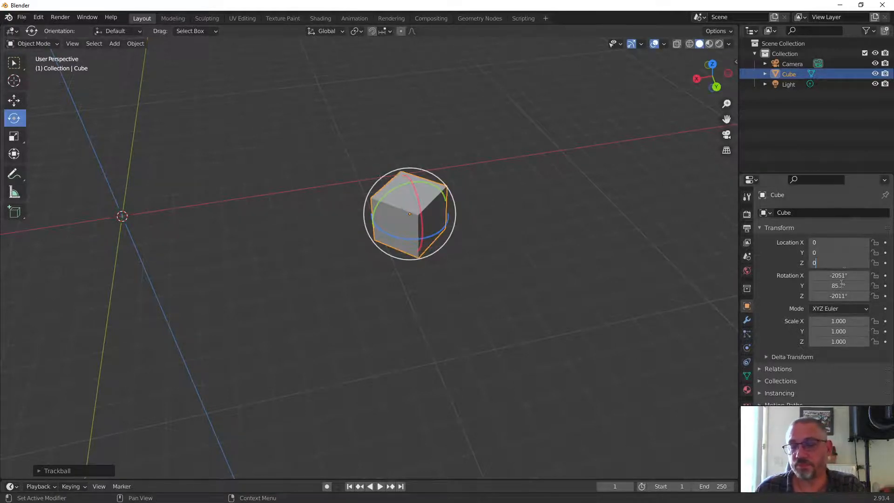
key(Return)
drag(841, 296, 840, 275)
text(0)
key(Return)
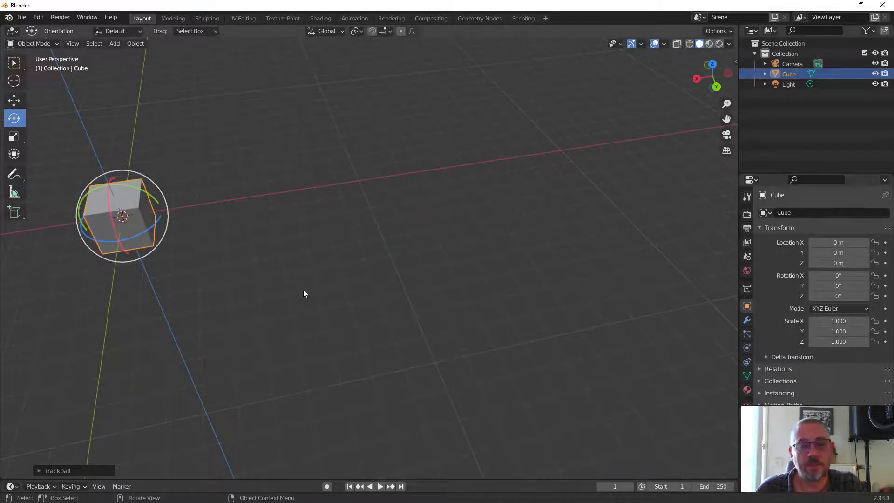
- Inspect the cube from different distances and angles, and center the view on it with Frame Selected
shift+middle_drag(279, 277, 488, 268)
scroll(396, 233, up, 4)
shift+middle_drag(405, 230, 427, 248)
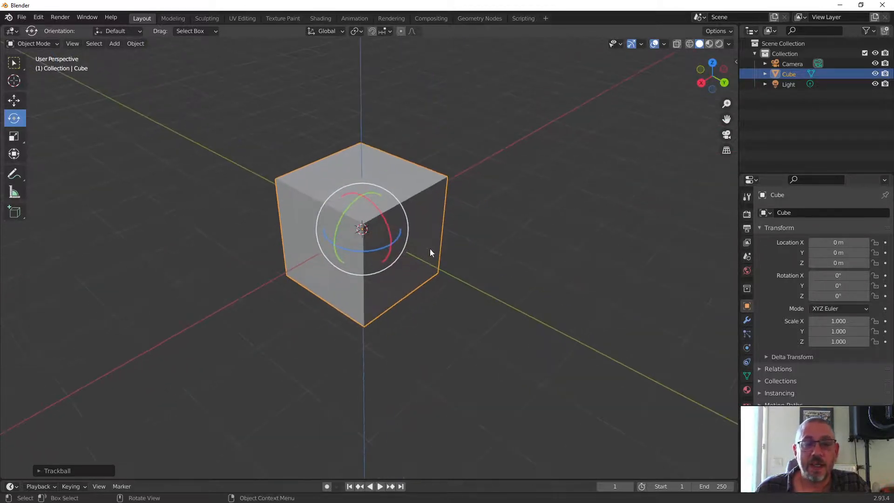
scroll(483, 266, down, 3)
shift+middle_drag(483, 266, 379, 279)
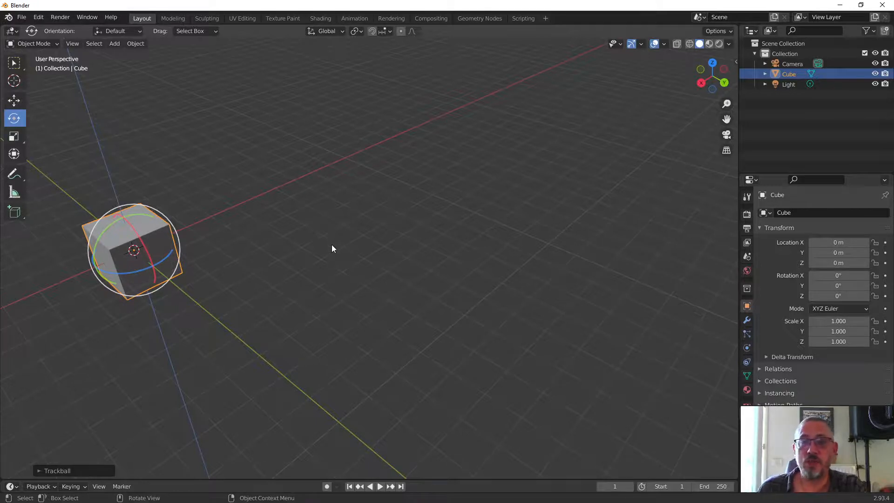
key(KP_Decimal)
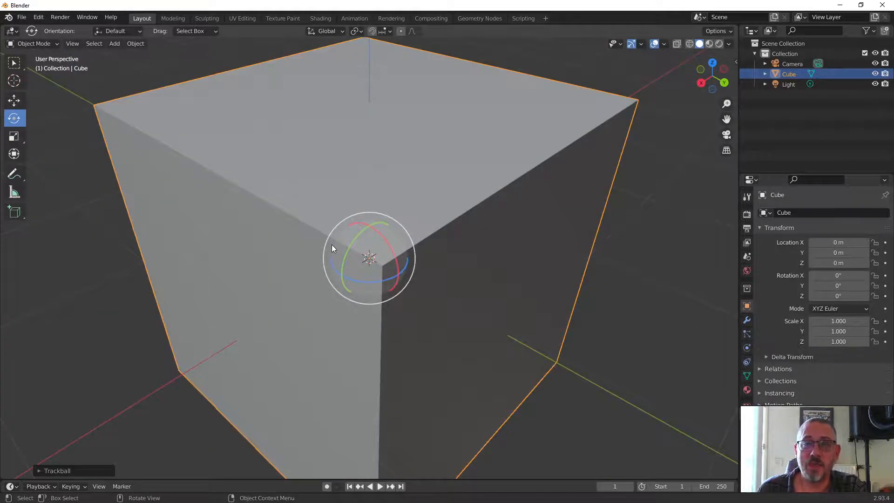
scroll(363, 254, down, 3)
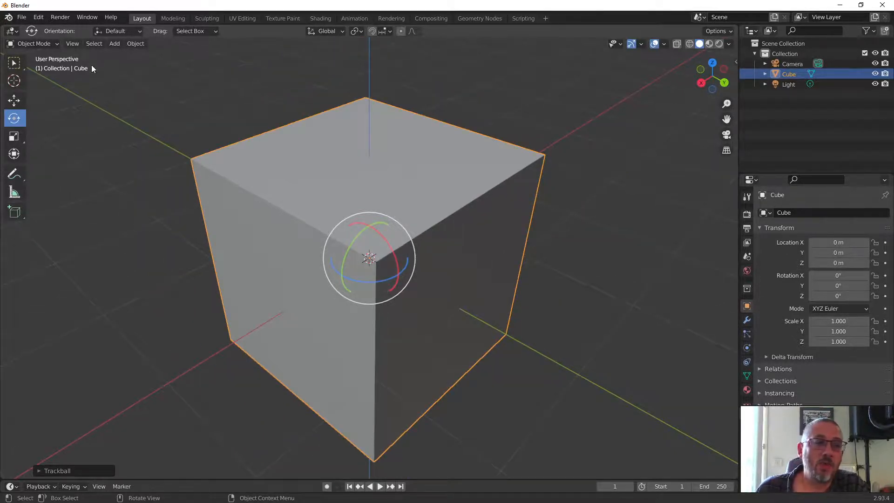
- Add the Frame Selected command to Quick Favorites
click(75, 47)
click(75, 47)
click(76, 47)
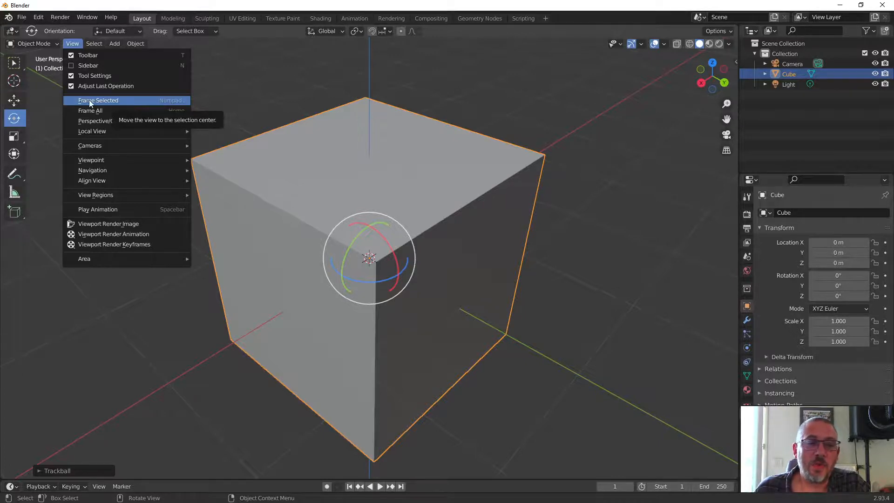
right_click(102, 100)
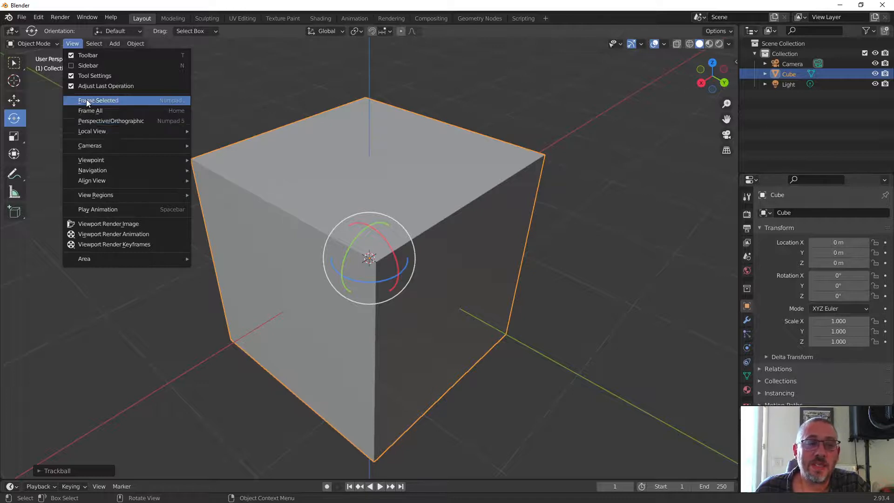
middle_click(526, 218)
- Lose sight of the cube and bring it back into view with Frame Selected from Quick Favorites
middle_drag(527, 218, 331, 189)
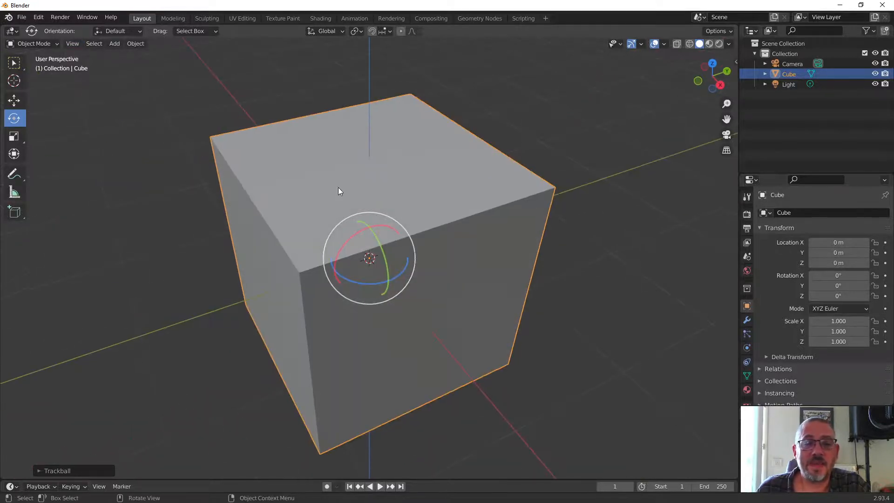
shift+middle_drag(483, 168, 557, 198)
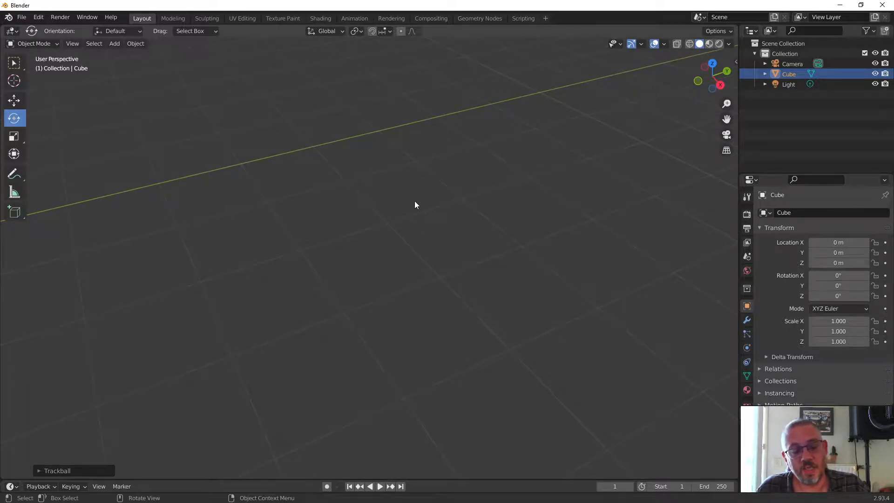
key(q)
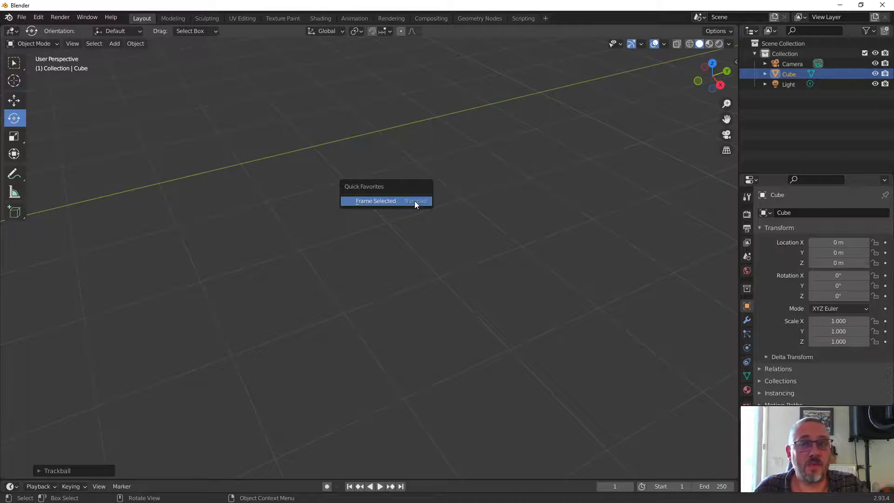
click(415, 202)
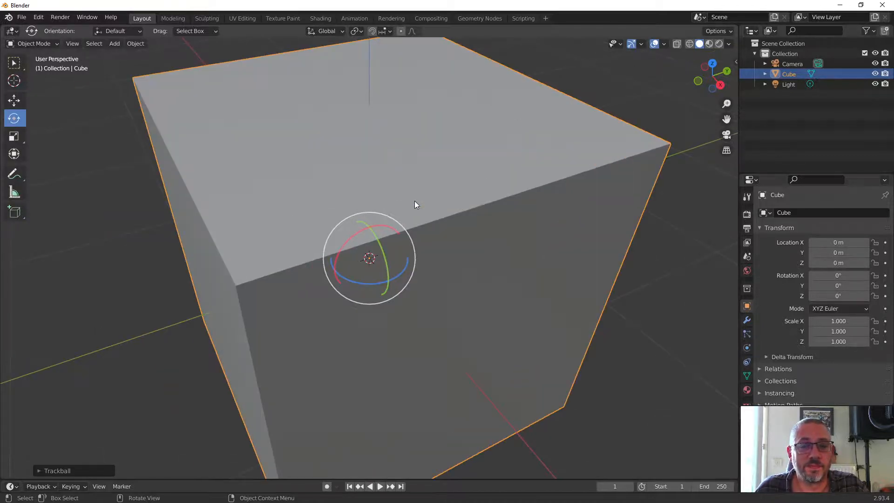
scroll(415, 216, down, 3)
scroll(415, 216, up, 1)
scroll(416, 216, down, 2)
scroll(415, 217, up, 1)
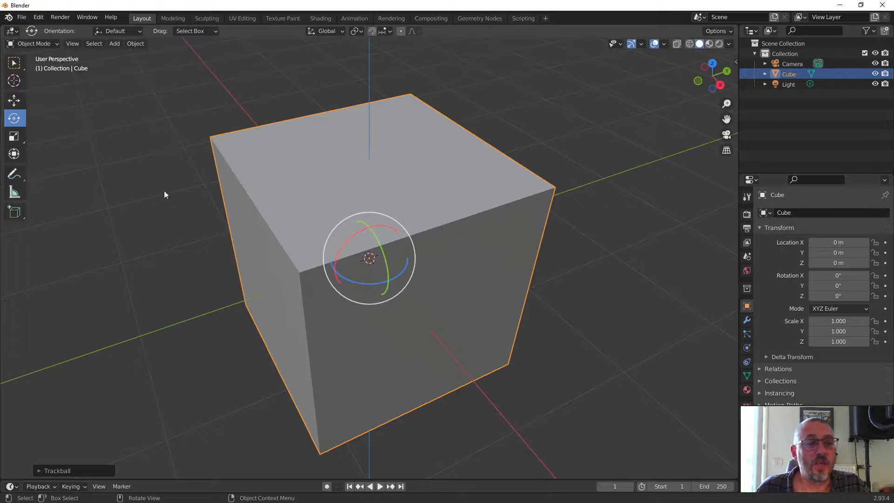
- Scale the cube uniformly and along individual axes to about 2.034 on X, 1.446 on Y and 1.536 on Z
click(13, 136)
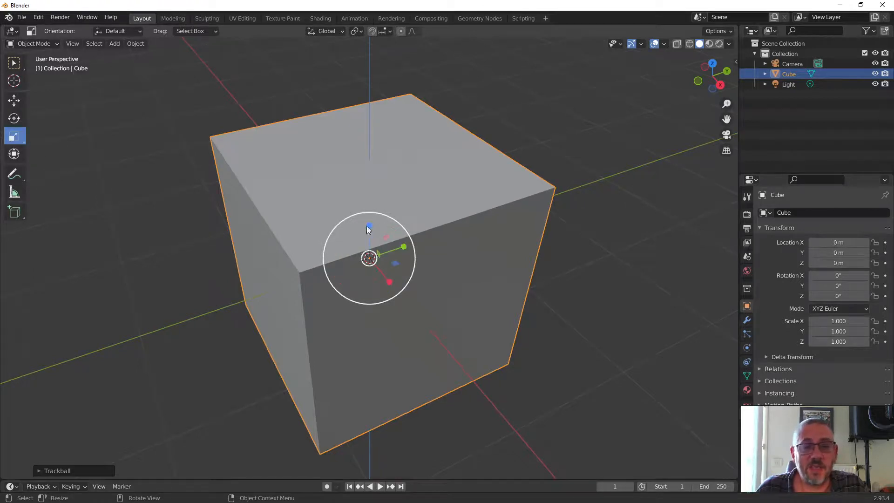
drag(365, 211, 338, 194)
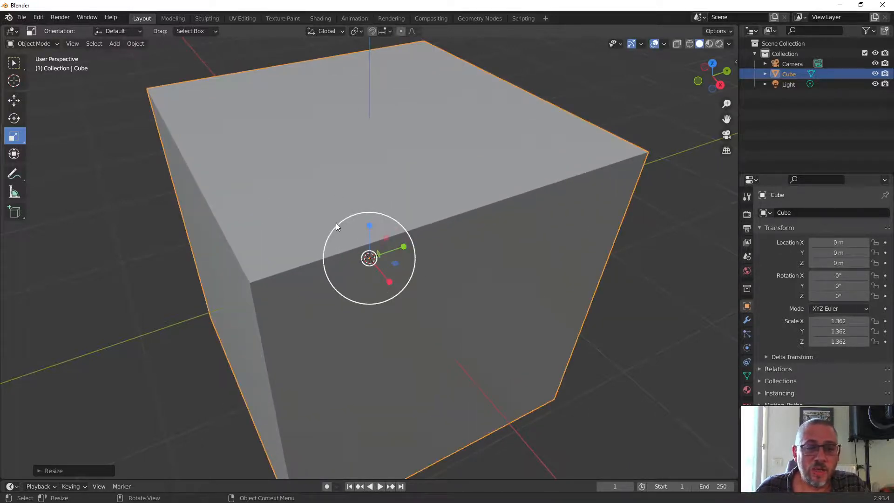
drag(339, 225, 375, 286)
mouse_move(405, 251)
mouse_down()
mouse_move(442, 231)
mouse_move(396, 258)
mouse_move(406, 266)
mouse_move(391, 259)
mouse_move(415, 274)
mouse_move(382, 259)
mouse_move(406, 270)
mouse_up()
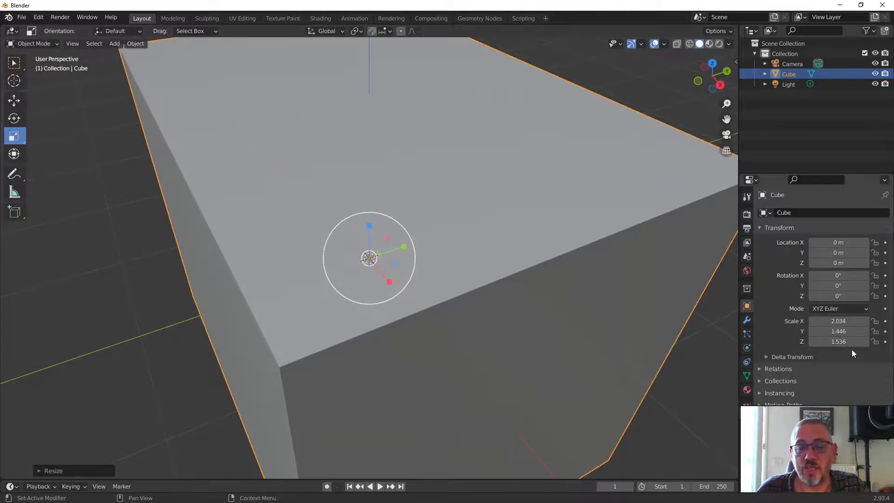
- Reset the cube's size by setting its X, Y and Z scale to 1 together
drag(839, 343, 839, 321)
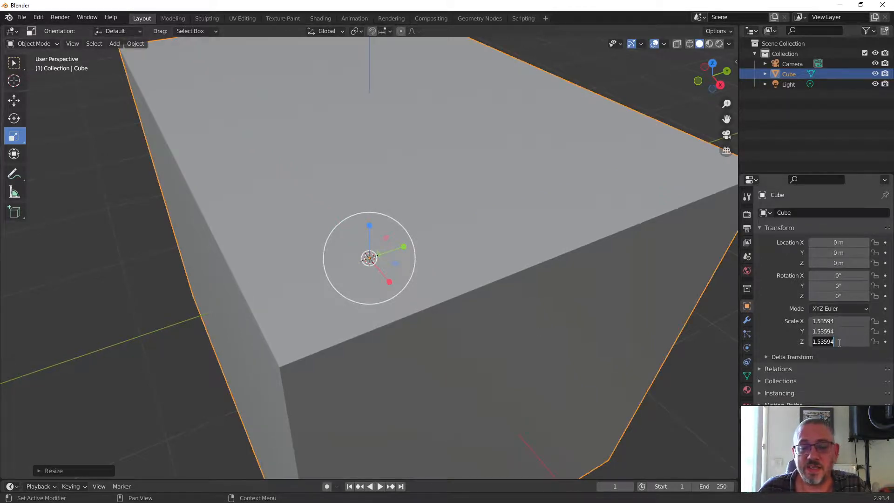
text(1)
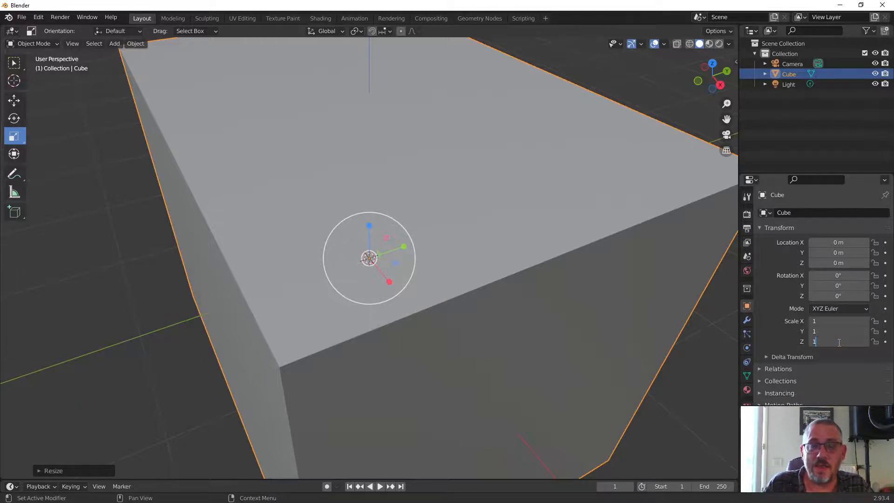
key(Return)
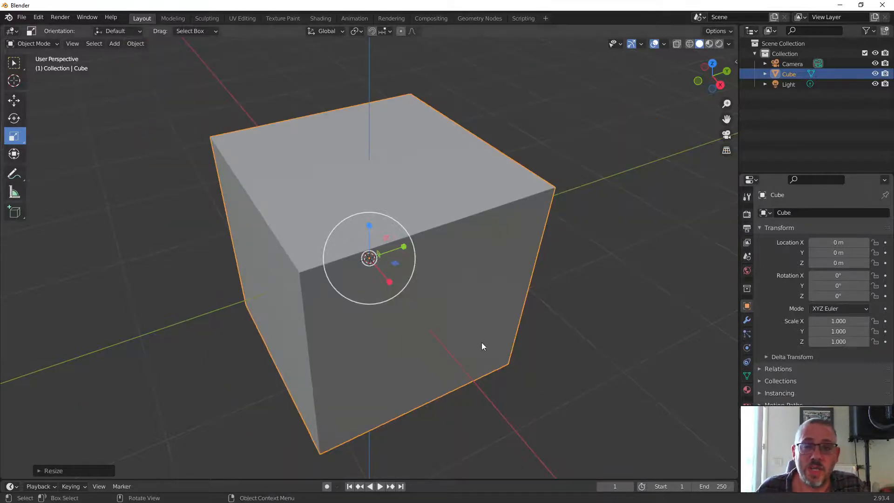
- Rotate the cube with the combined Transform tool to about 46° on X, 38° on Y and -25.3° on Z
scroll(439, 225, down, 3)
middle_drag(440, 224, 460, 257)
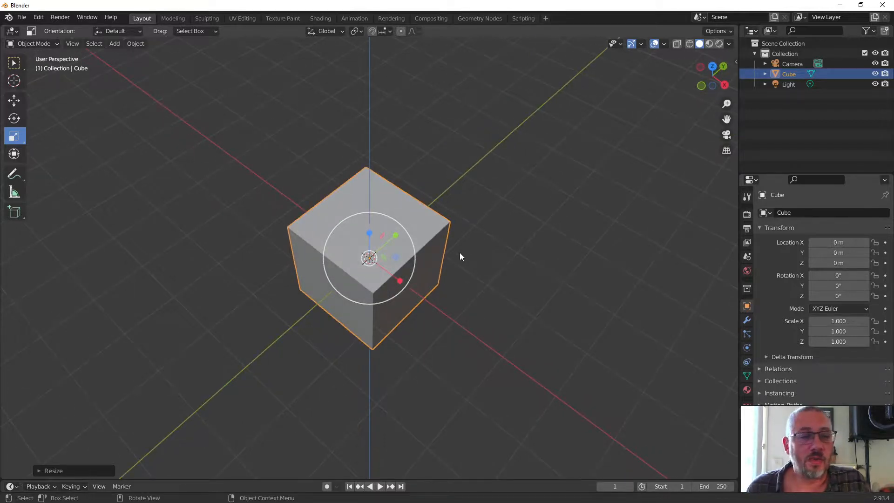
click(13, 155)
middle_drag(503, 299, 615, 259)
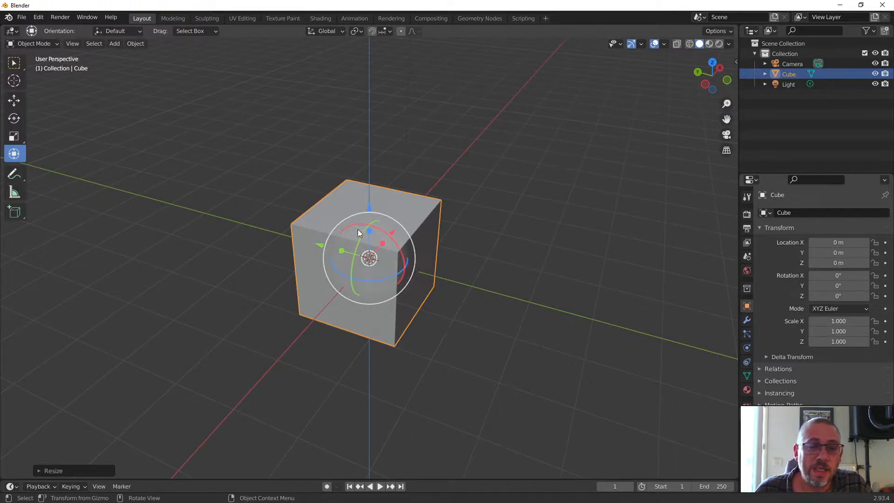
drag(362, 213, 429, 220)
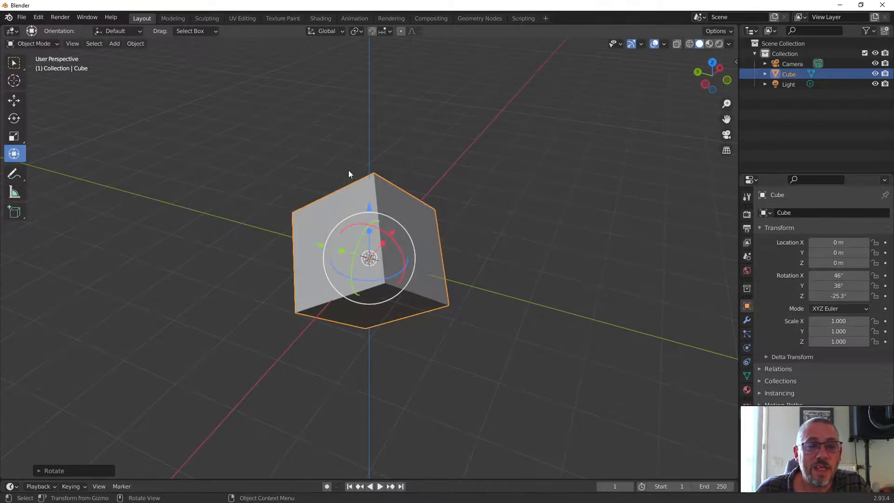
- Clear the cube's rotation with the object's Clear Rotation command
click(128, 44)
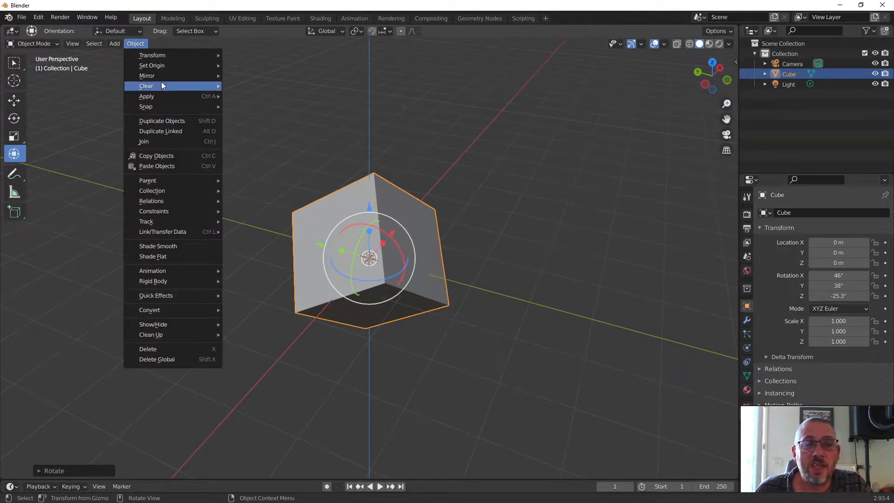
mouse_move(162, 83)
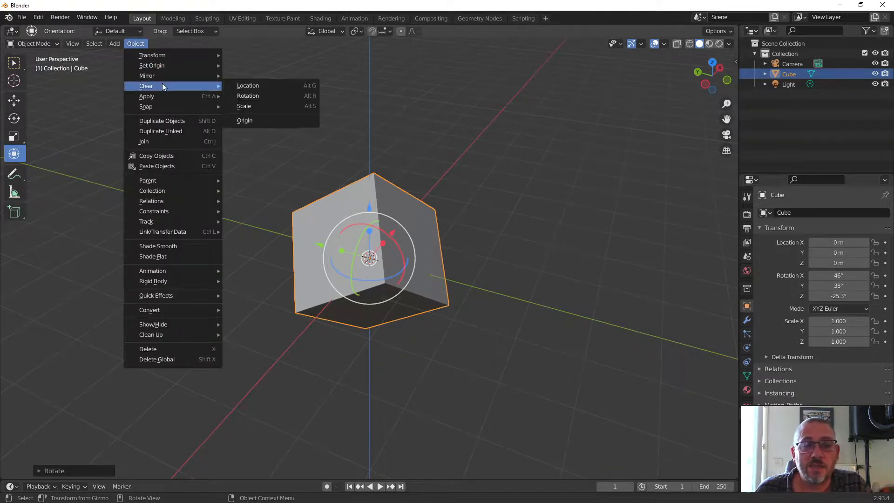
click(278, 95)
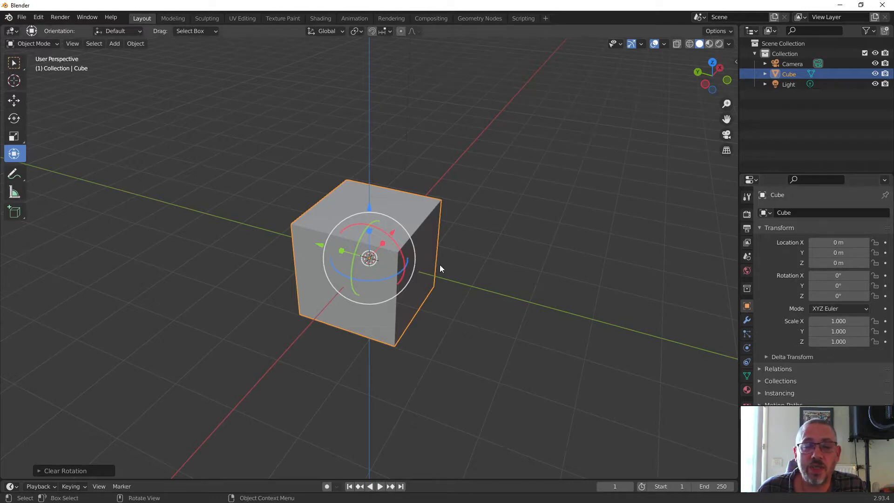
- Move the cube to about X 2.52 m, Y -2.77 m, Z 1.55 m and rotate it freely to about 6°, -45.5°, -60.7°
click(15, 91)
click(15, 100)
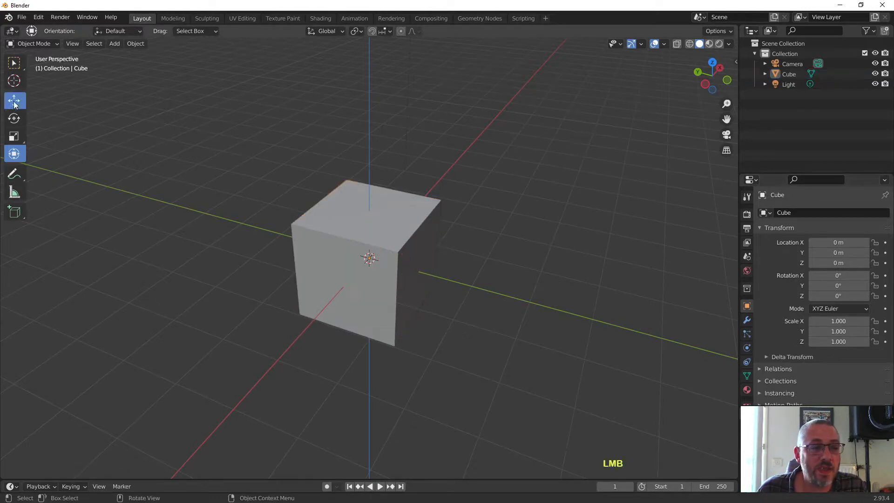
click(366, 275)
drag(383, 261, 493, 224)
click(14, 119)
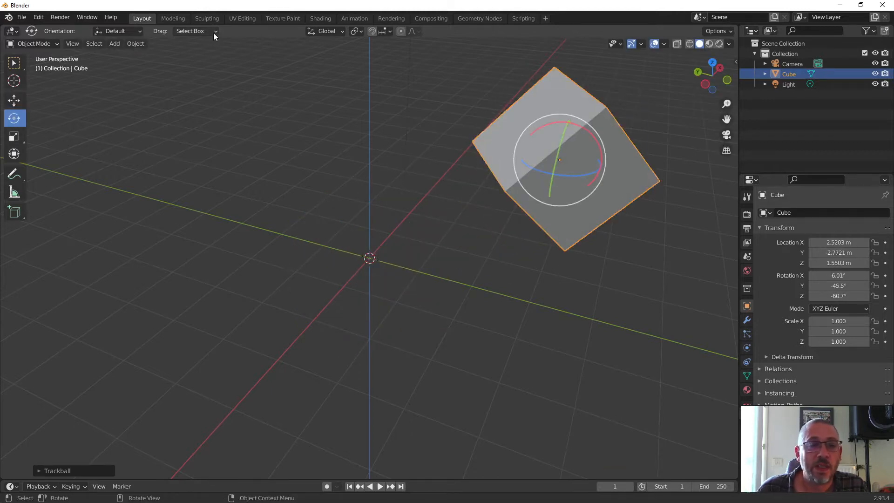
- Clear the cube's location and rotation to bring it back to the world origin unrotated
click(133, 44)
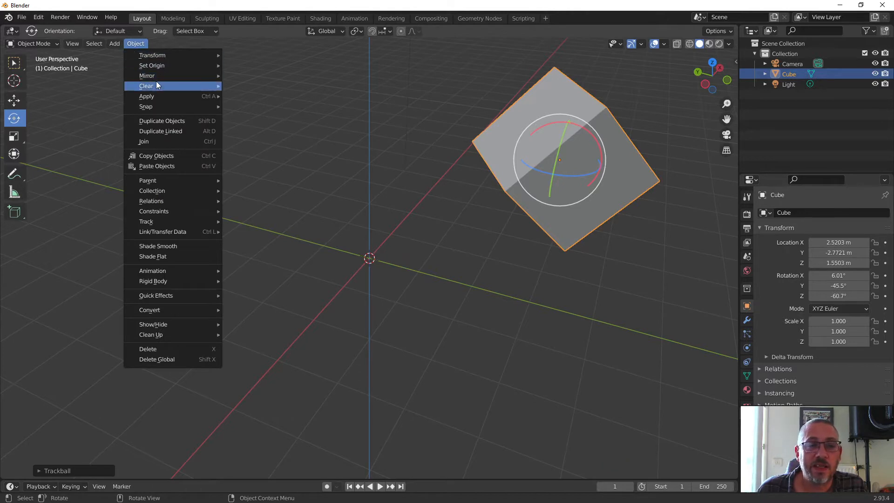
click(247, 85)
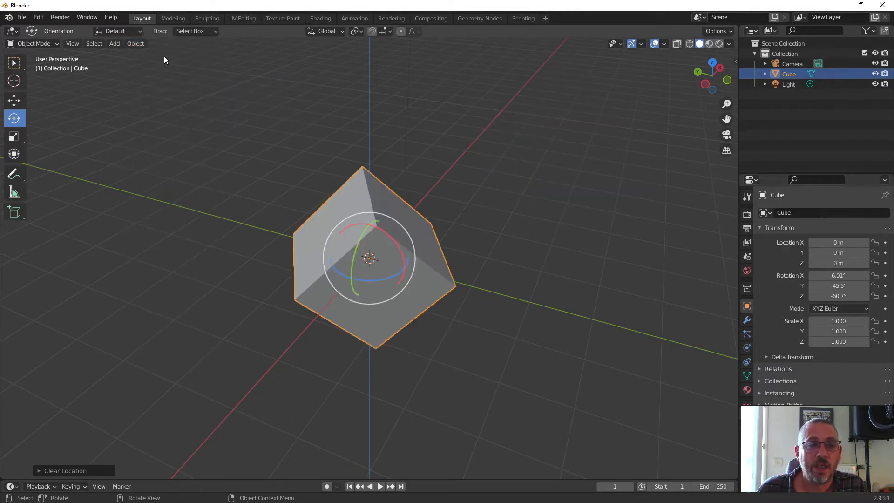
click(136, 44)
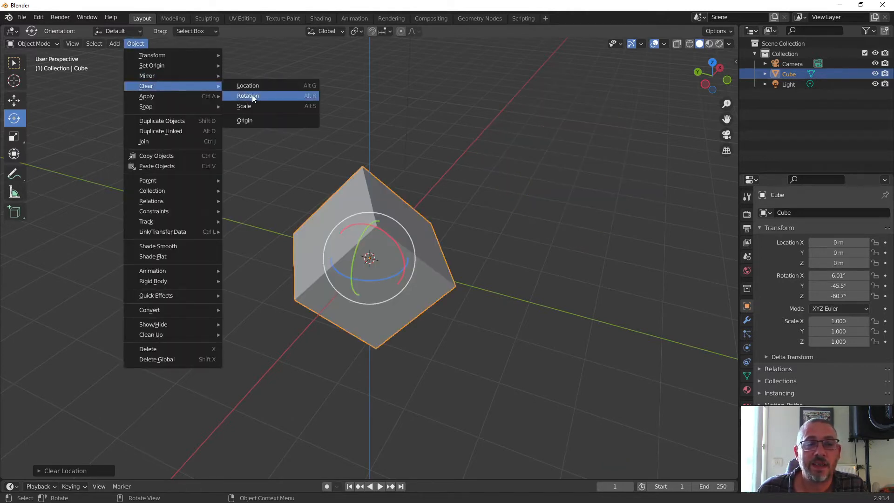
click(257, 96)
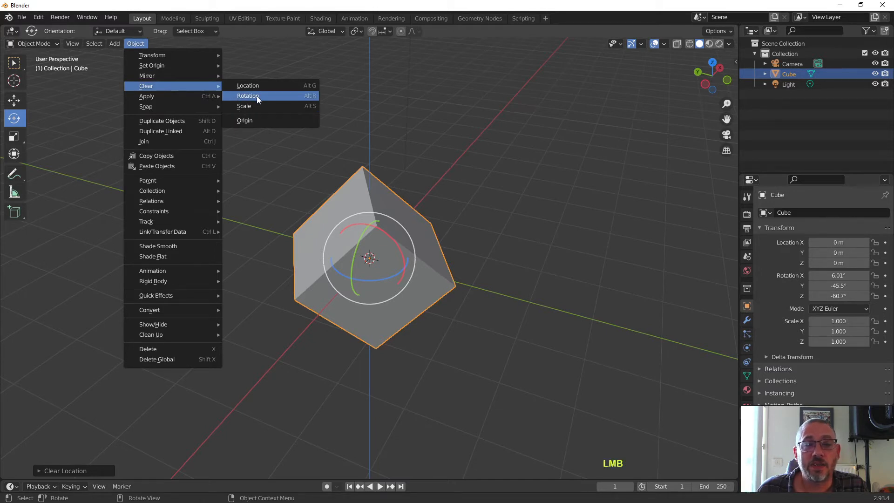